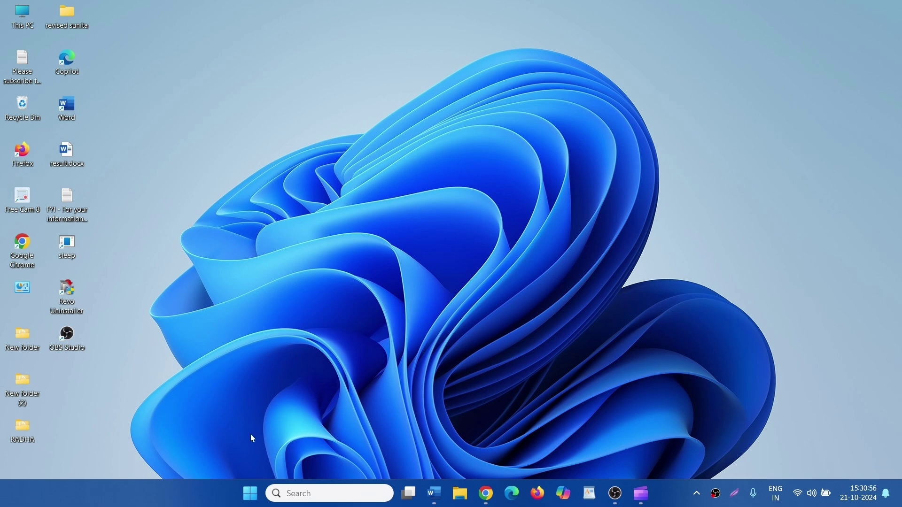
# - Open Settings to System > Sound and scroll down to the Advanced section
pyautogui.click(250, 491)
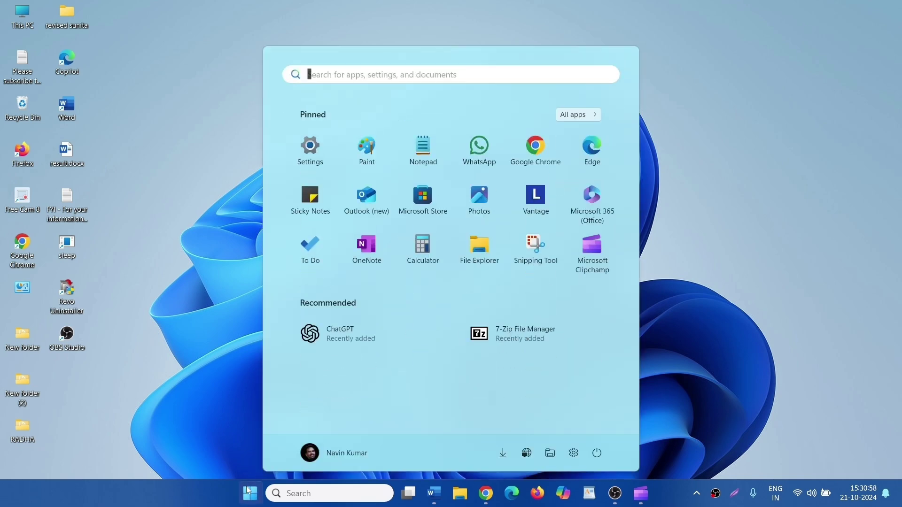
pyautogui.click(305, 150)
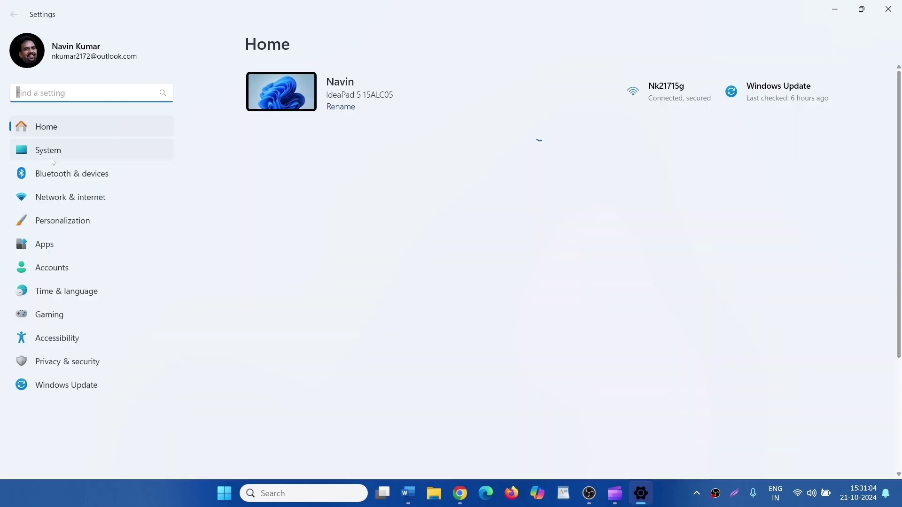
pyautogui.click(53, 157)
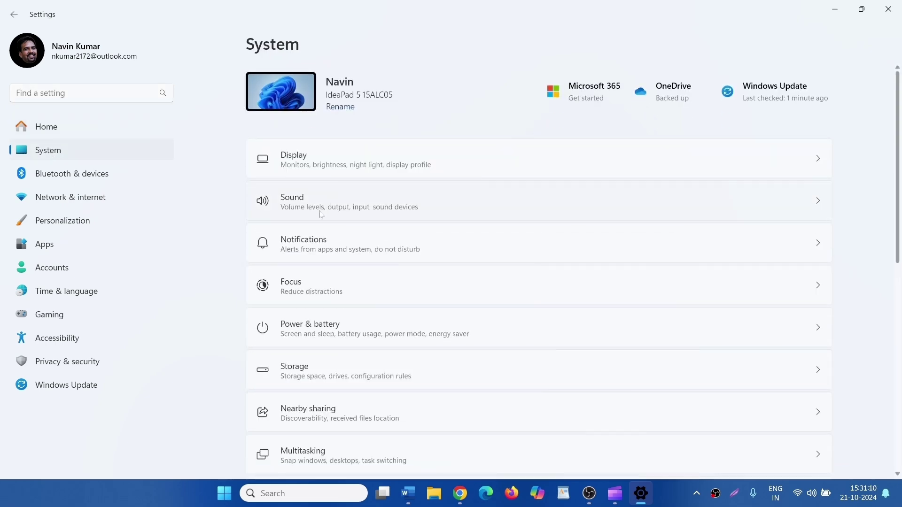
pyautogui.click(321, 215)
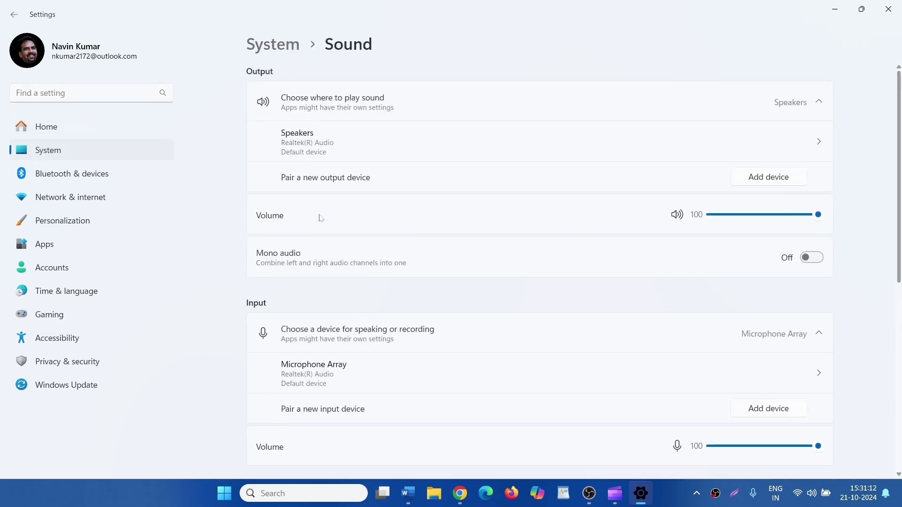
pyautogui.scroll(-8, 414, 312)
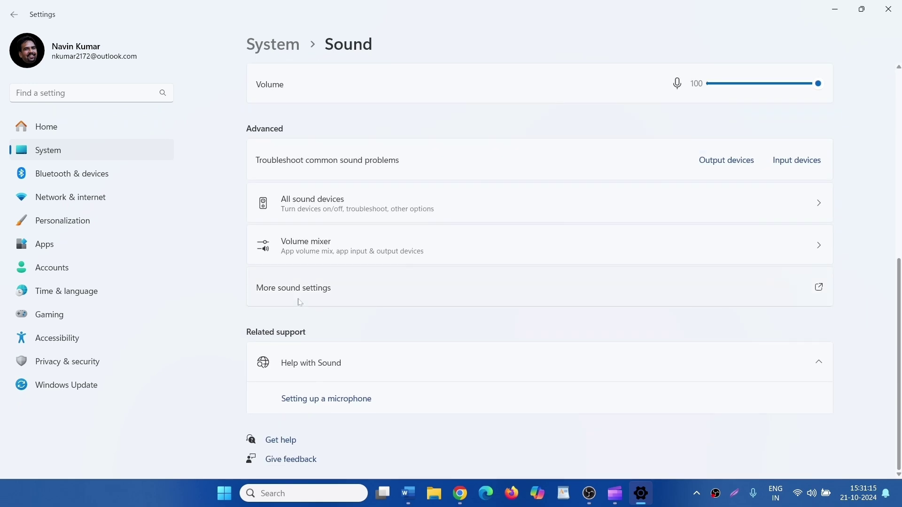
# - From More sound settings, open Microphone Array Properties via the Recording tab
pyautogui.click(297, 295)
pyautogui.moveTo(115, 37); pyautogui.dragTo(509, 97)
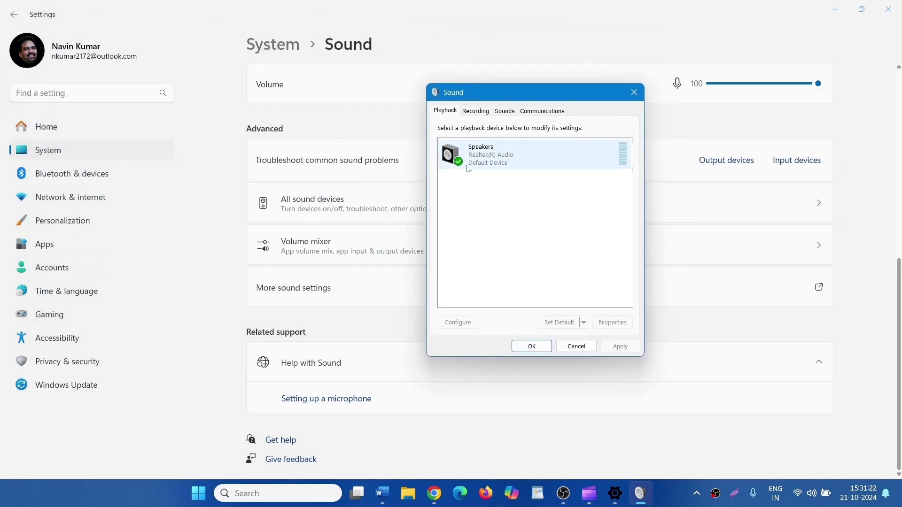
pyautogui.click(476, 113)
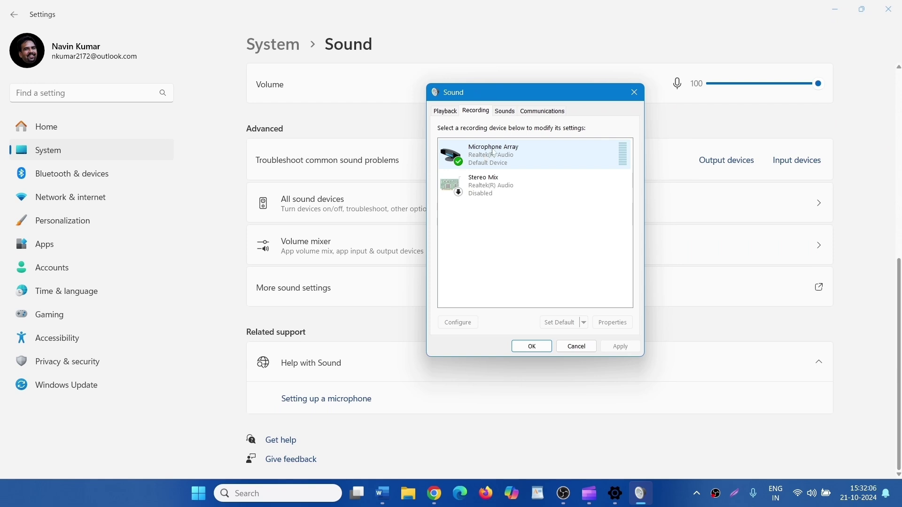
pyautogui.rightClick(492, 149)
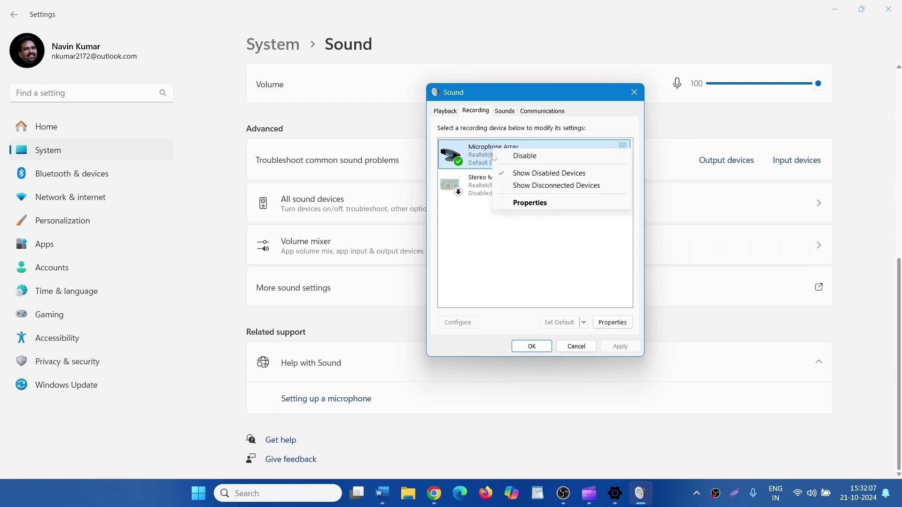
pyautogui.click(523, 205)
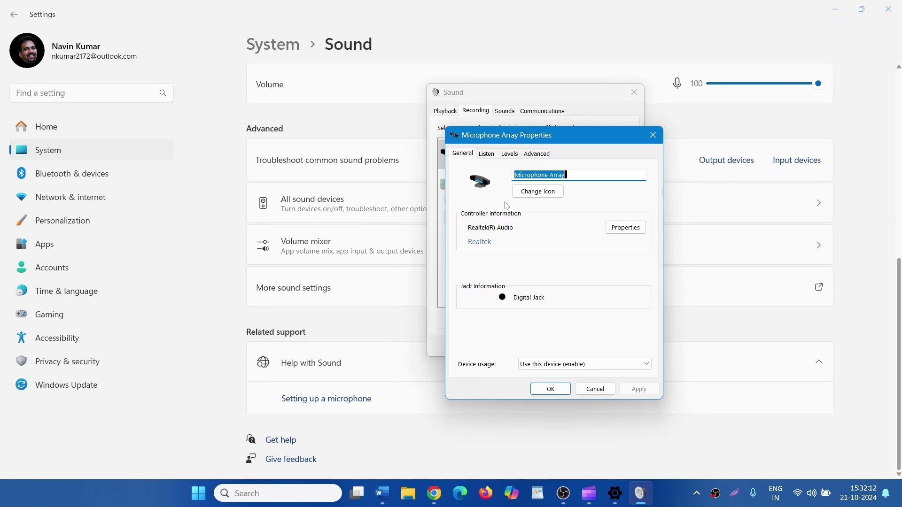
# - Uncheck exclusive control and audio enhancements on the Microphone Array's Advanced tab, then apply
pyautogui.click(535, 155)
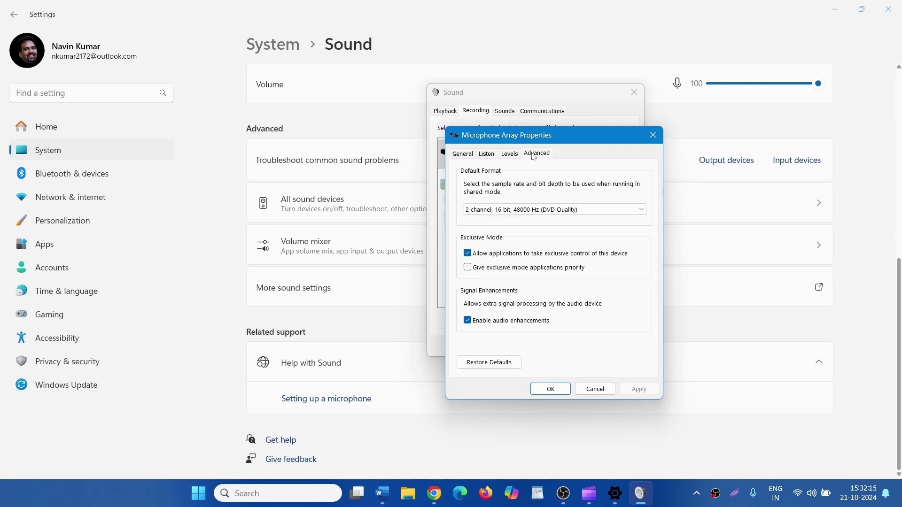
pyautogui.click(469, 255)
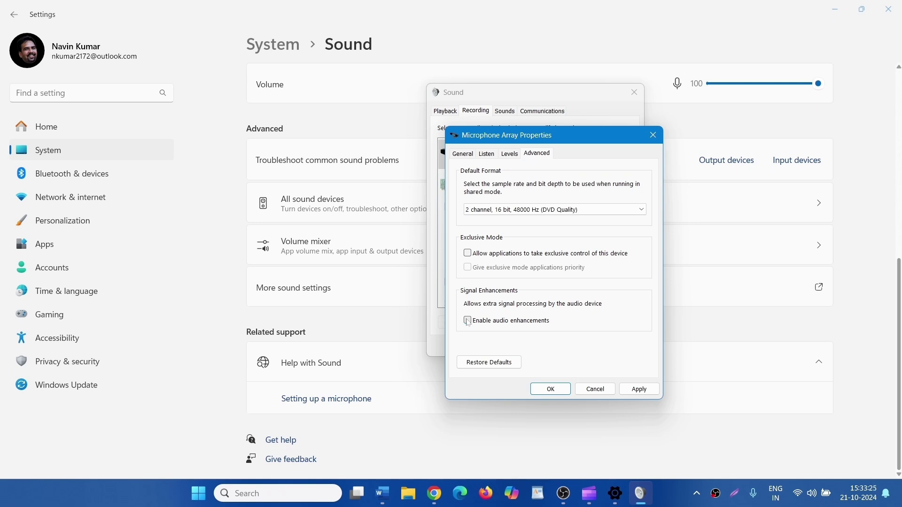
pyautogui.click(642, 393)
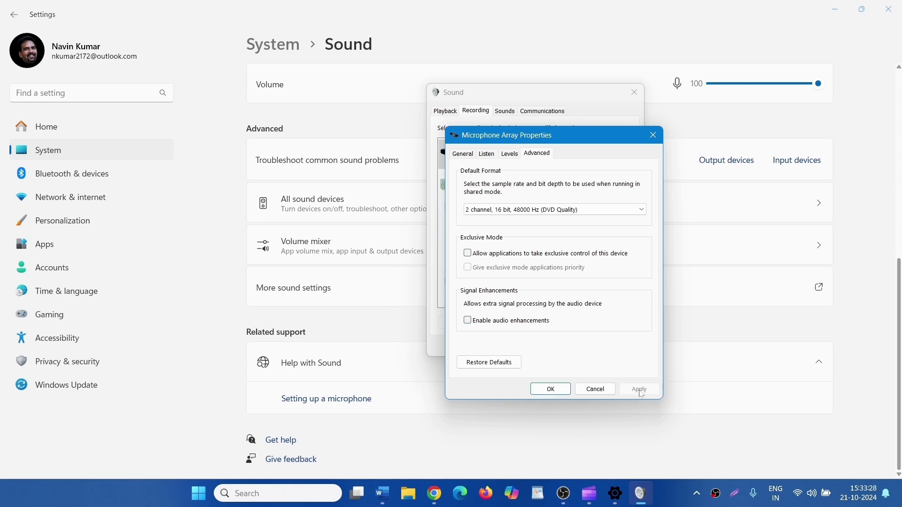
pyautogui.click(549, 389)
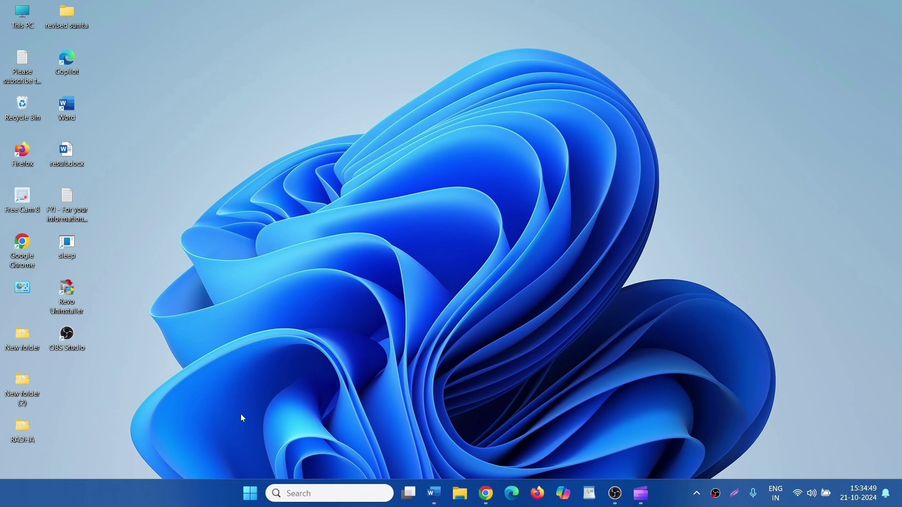
# - Run the Audio troubleshooter from System > Troubleshoot > Other troubleshooters
pyautogui.click(250, 493)
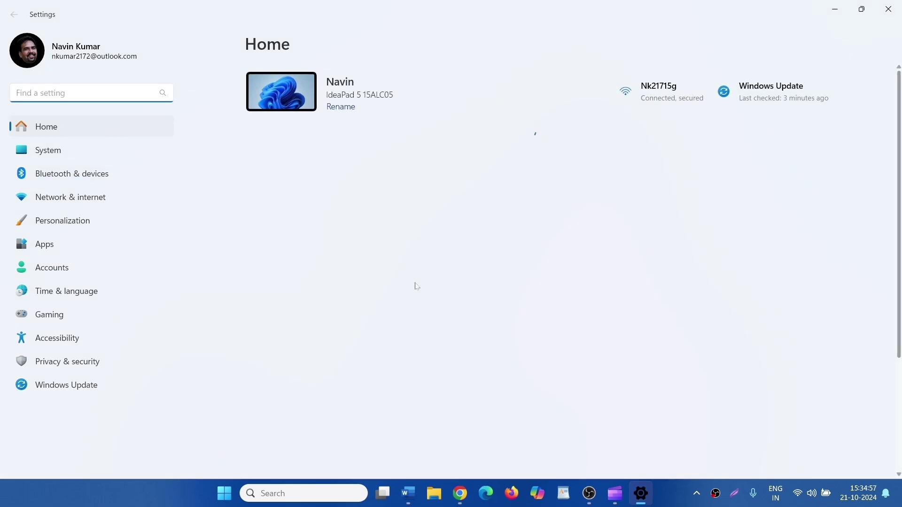
pyautogui.click(43, 154)
pyautogui.scroll(-7, 364, 284)
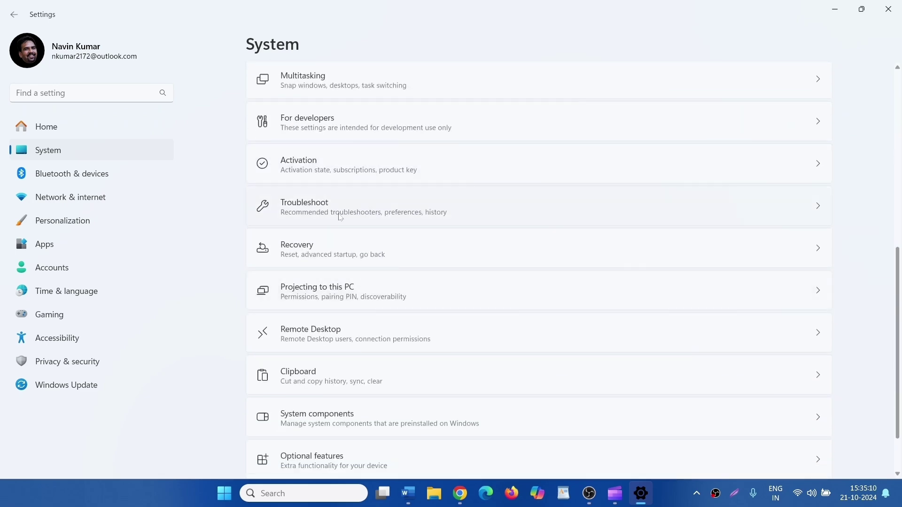
pyautogui.click(341, 217)
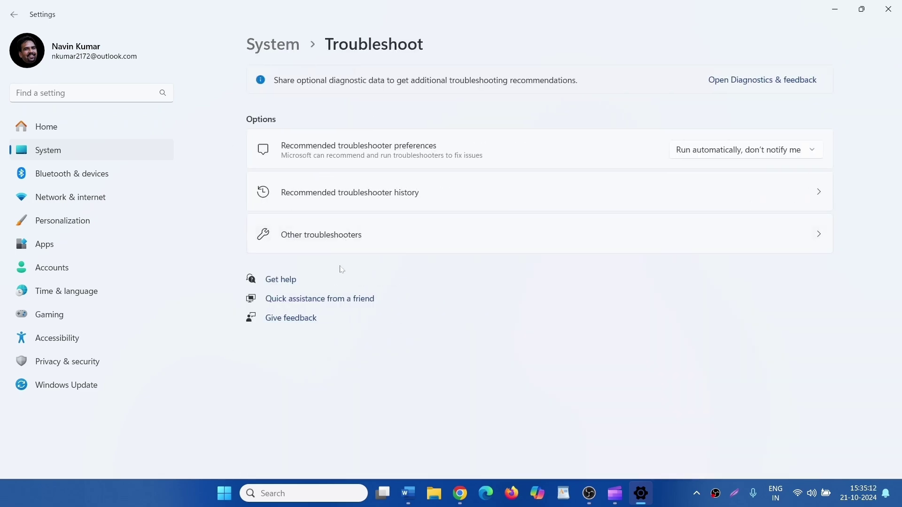
pyautogui.click(342, 237)
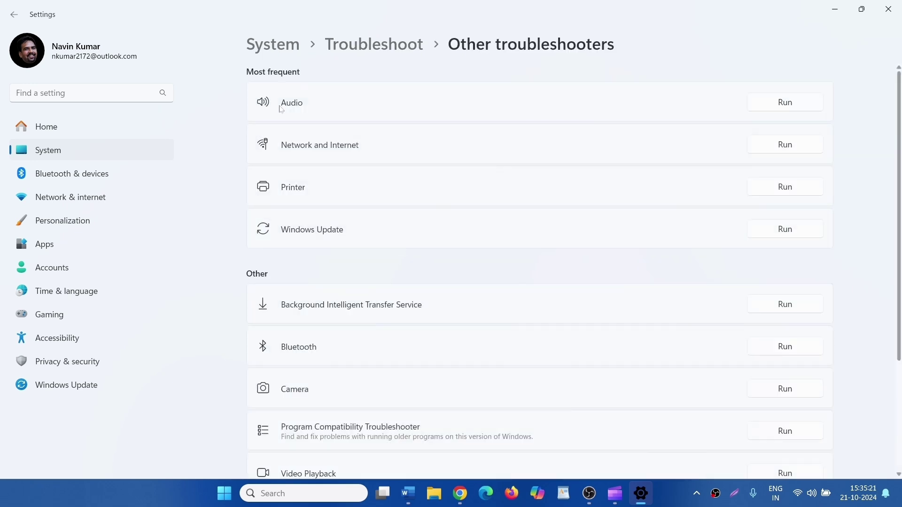
pyautogui.click(787, 102)
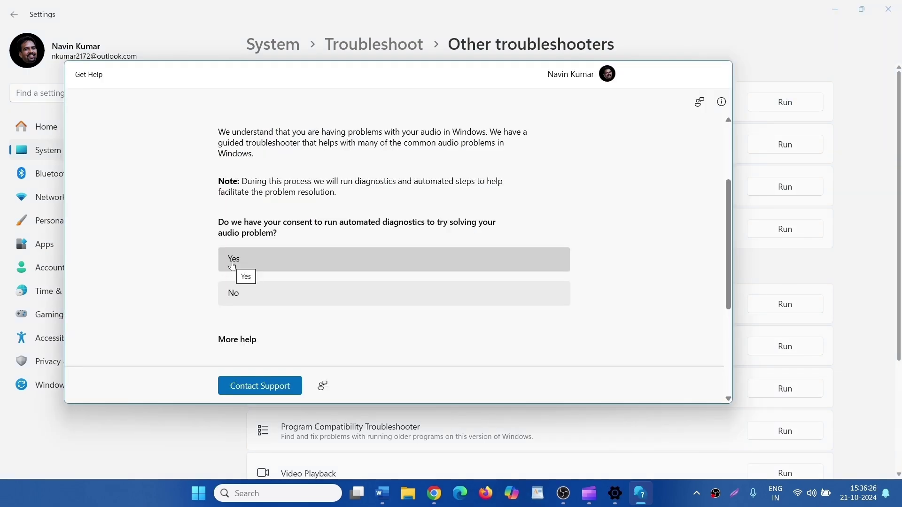
# - Consent to diagnostics, report the test beep wasn't heard, and accept a driver update
pyautogui.click(232, 266)
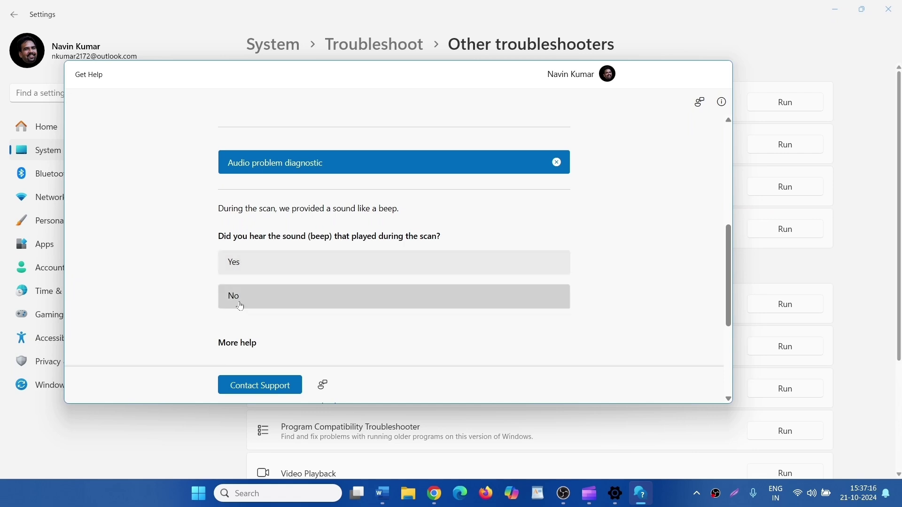
pyautogui.click(236, 305)
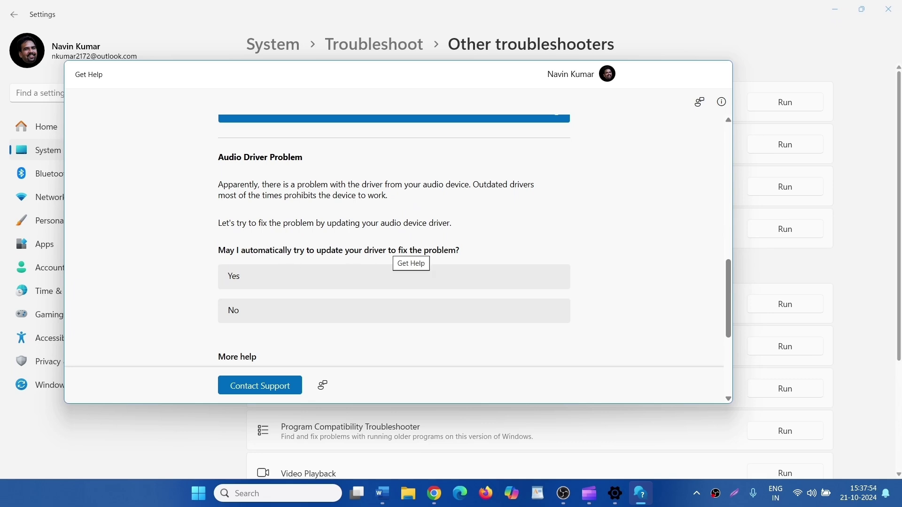
pyautogui.click(239, 278)
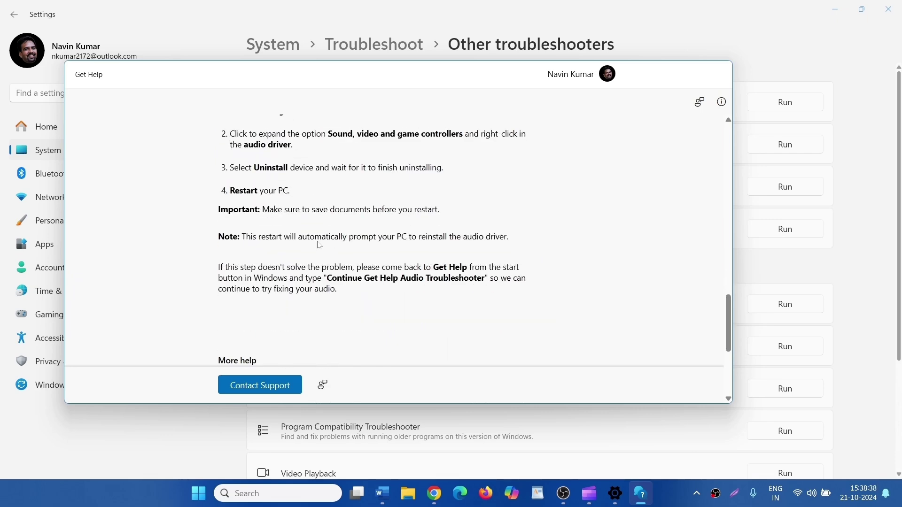
# - Review the manual driver-update instructions, then close Get Help and Settings
pyautogui.scroll(5, 320, 245)
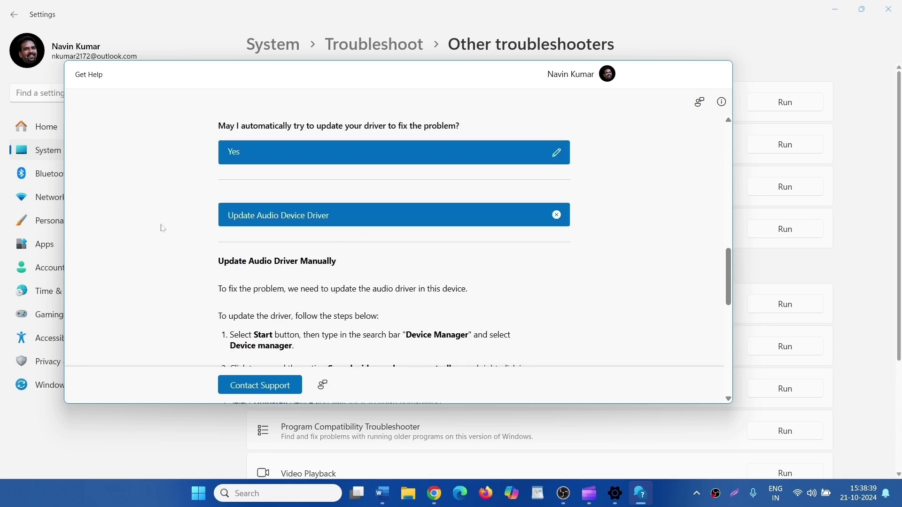
pyautogui.scroll(-5, 383, 216)
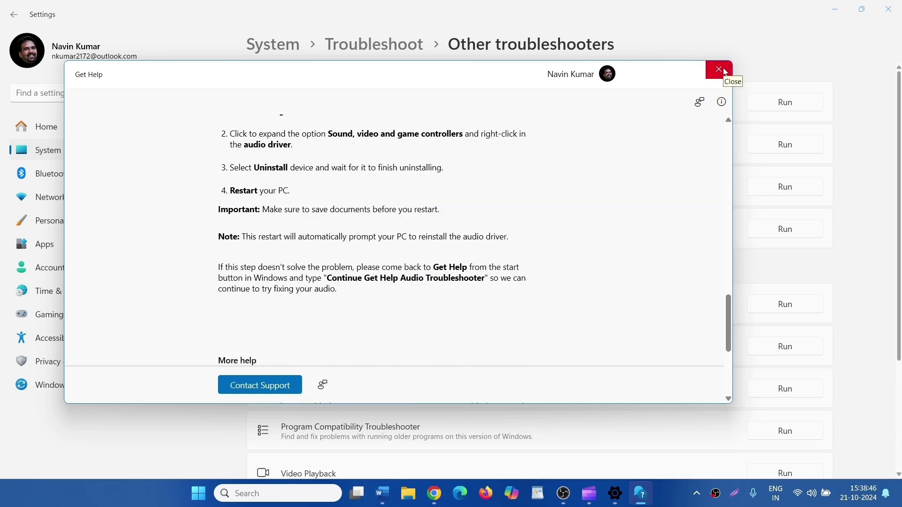
pyautogui.click(719, 70)
pyautogui.click(889, 9)
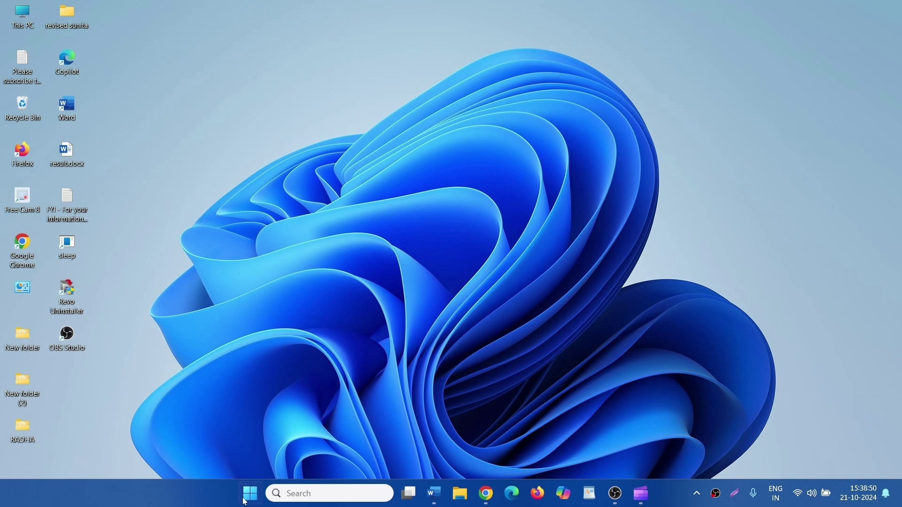
# - Open Device Manager from the Start right-click menu, show hidden devices, and maximize it
pyautogui.rightClick(248, 494)
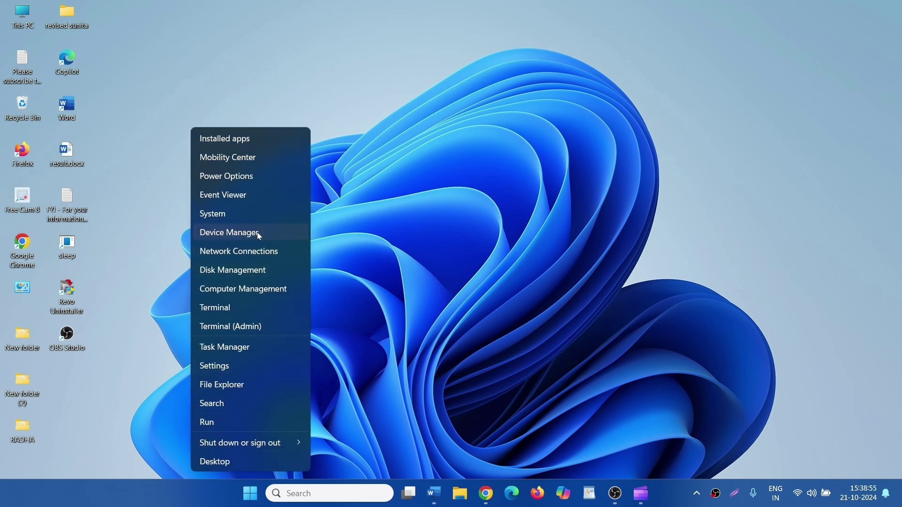
pyautogui.click(258, 233)
pyautogui.click(110, 51)
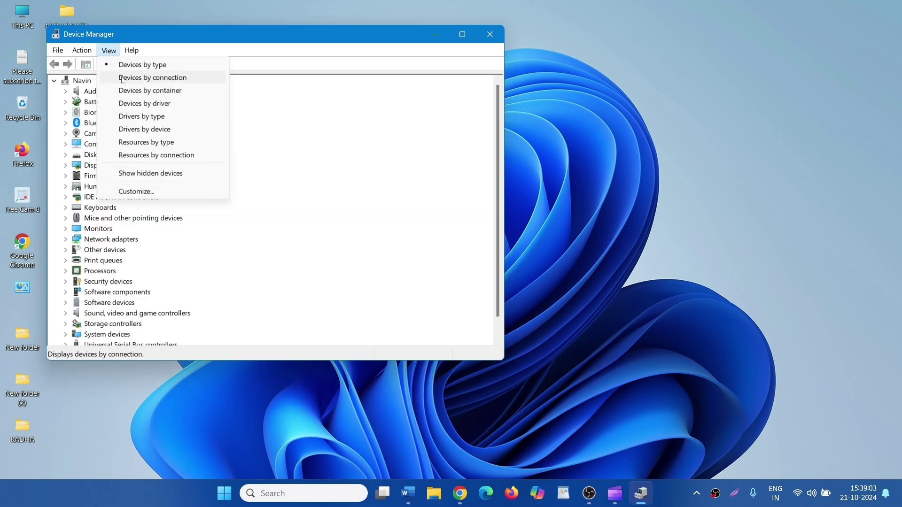
pyautogui.click(140, 175)
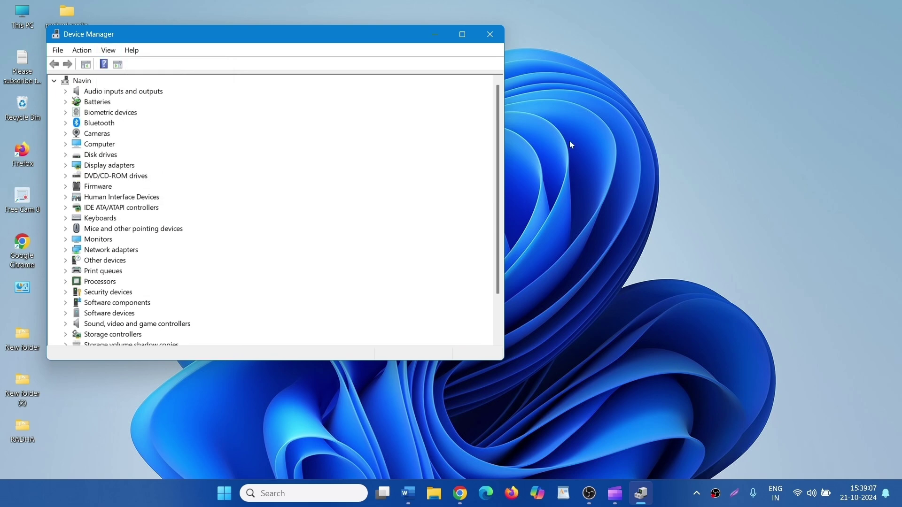
pyautogui.click(462, 35)
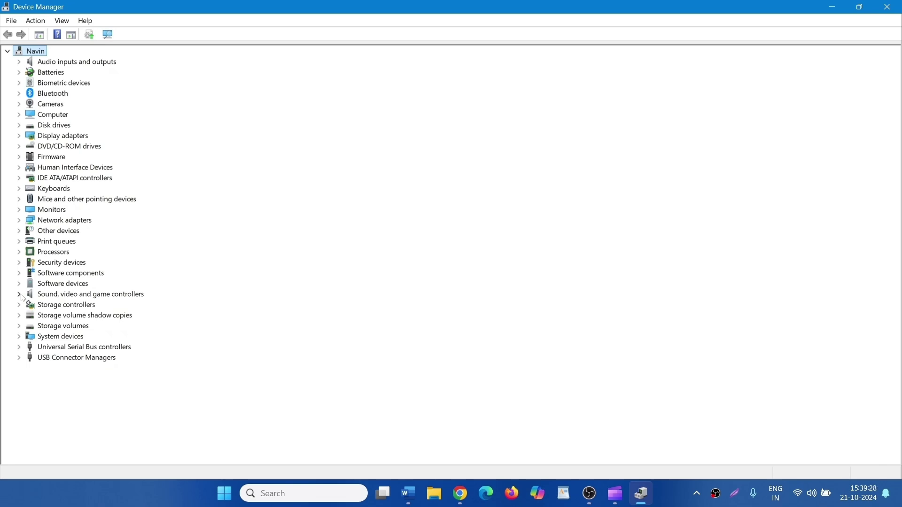
# - Search automatically for a Realtek(R) Audio driver update under Sound, video and game controllers
pyautogui.click(19, 295)
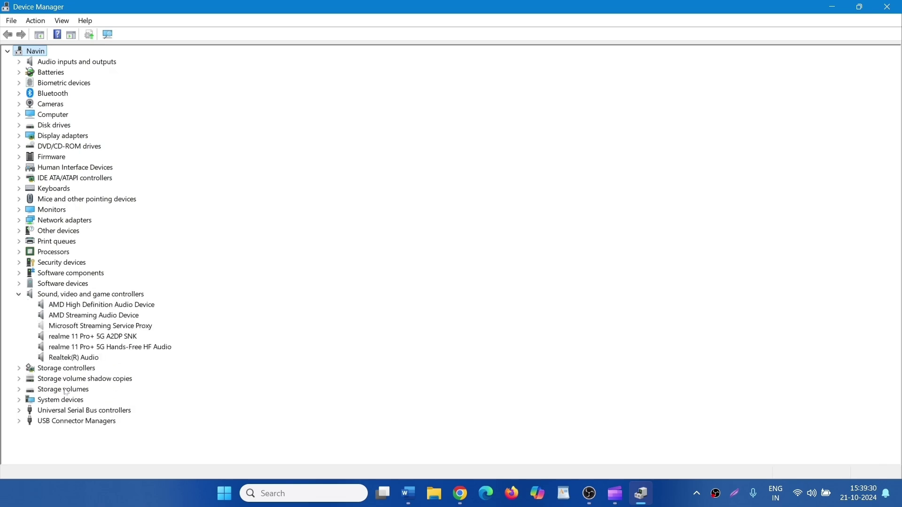
pyautogui.rightClick(82, 361)
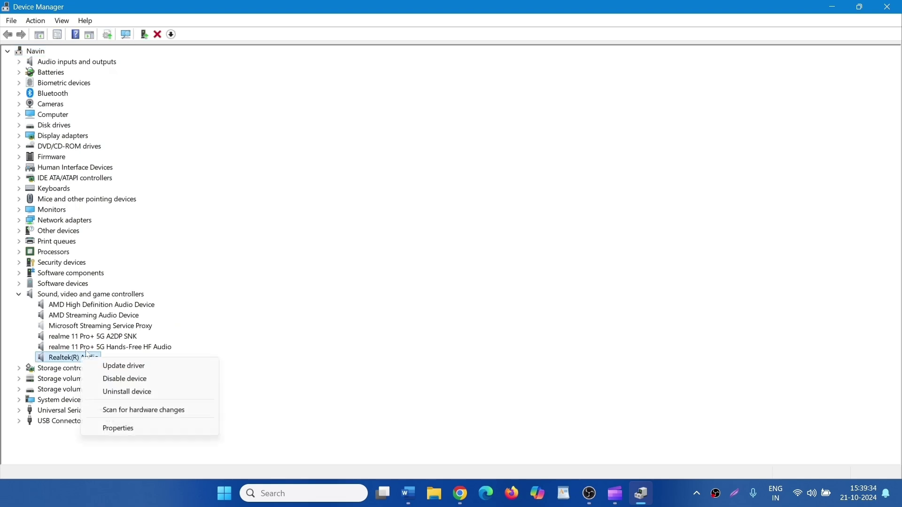
pyautogui.click(123, 367)
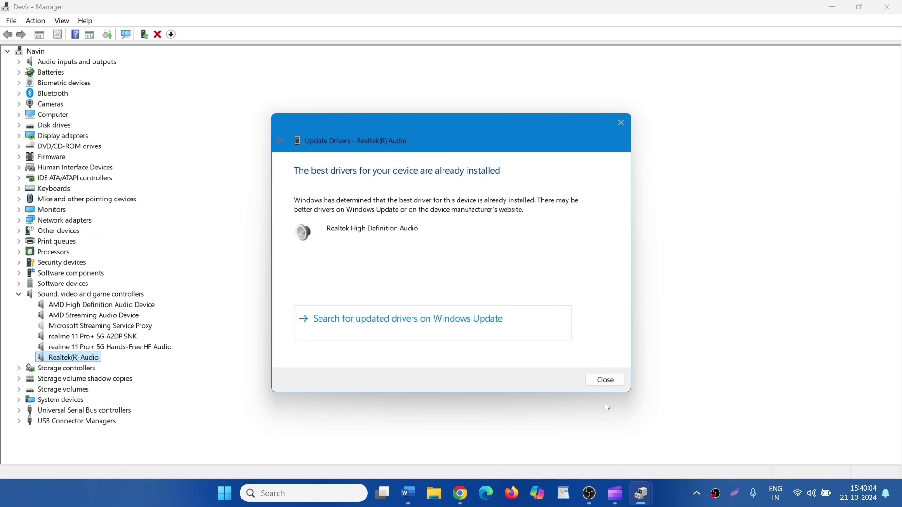
pyautogui.click(605, 380)
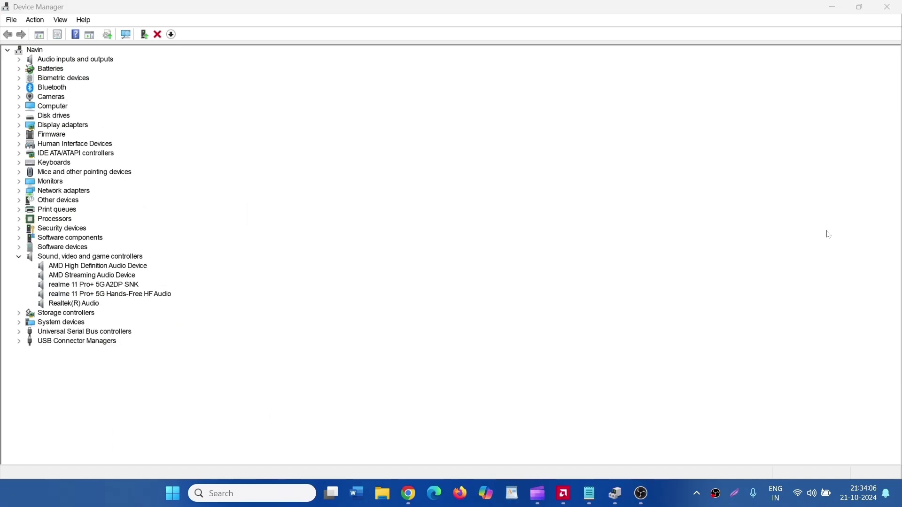